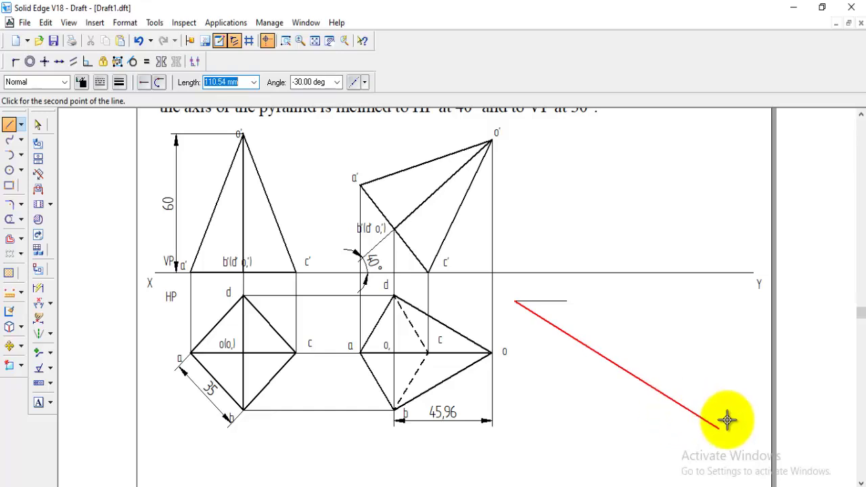
Finish the construction line inclined 30° below the short horizontal reference line and dimension the angle between them
{"action": "left_click", "coordinate": [645, 382]}
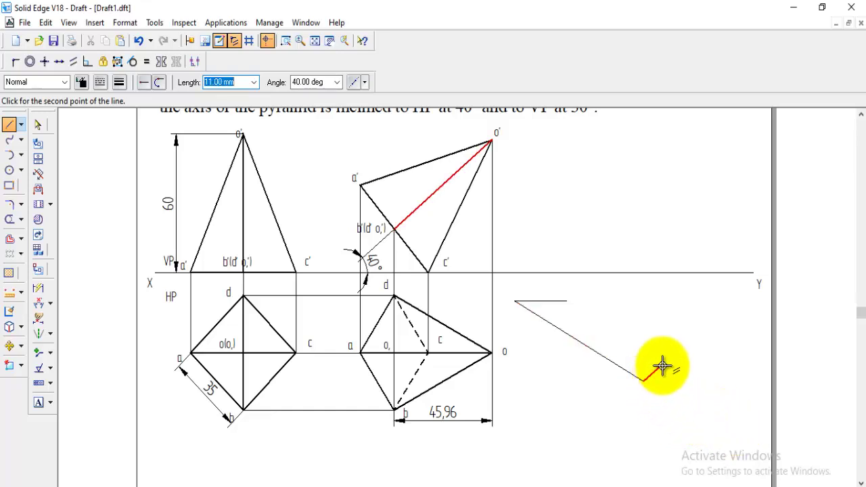
{"action": "key", "text": "Escape"}
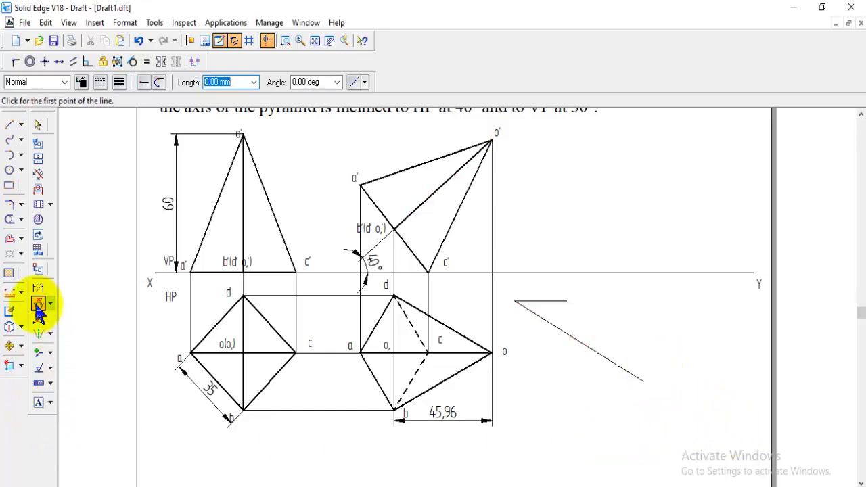
{"action": "left_click", "coordinate": [39, 304]}
{"action": "left_click", "coordinate": [557, 301]}
{"action": "left_click", "coordinate": [550, 319]}
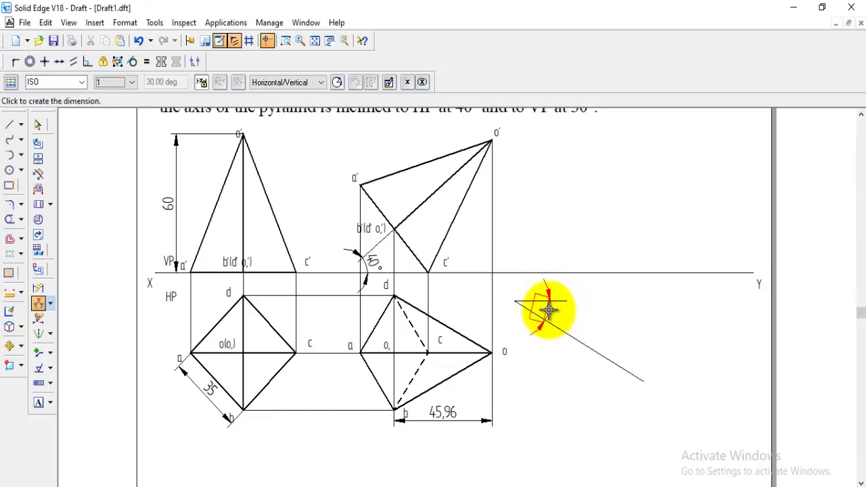
{"action": "left_click", "coordinate": [549, 309]}
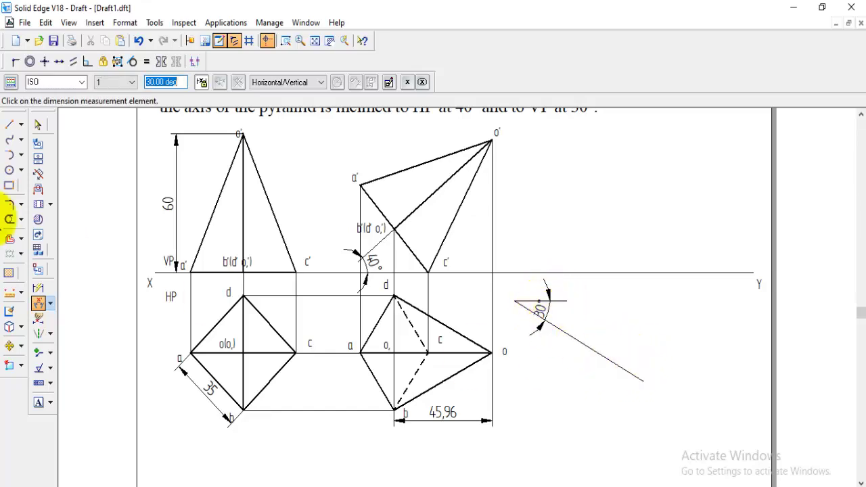
Draw a 60 mm radius arc by center point from the vertex of the 30° angle, cutting the inclined line
{"action": "left_click", "coordinate": [20, 155]}
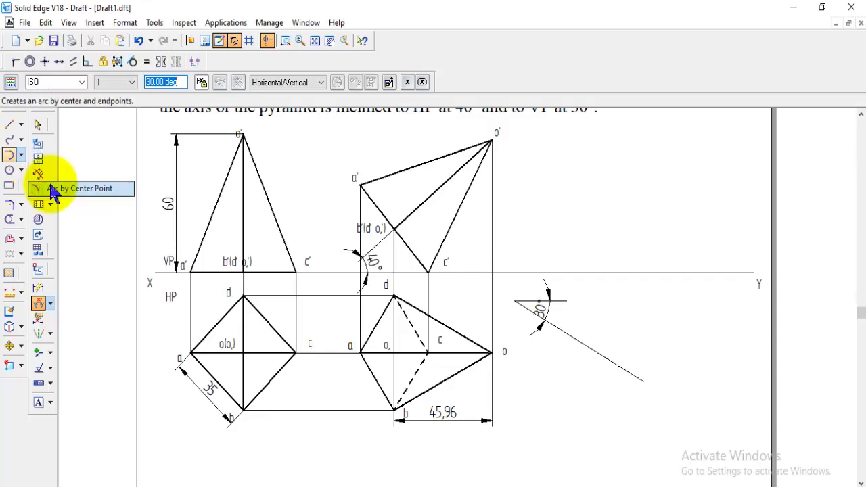
{"action": "left_click", "coordinate": [54, 189]}
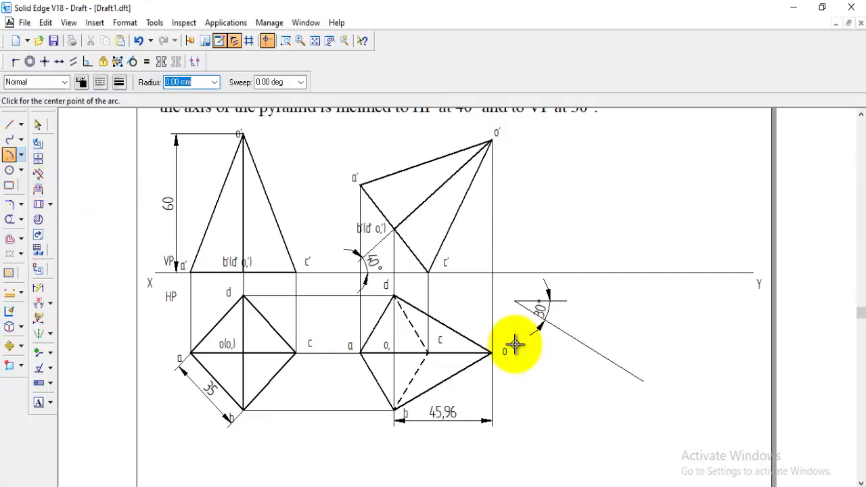
{"action": "left_click", "coordinate": [513, 302]}
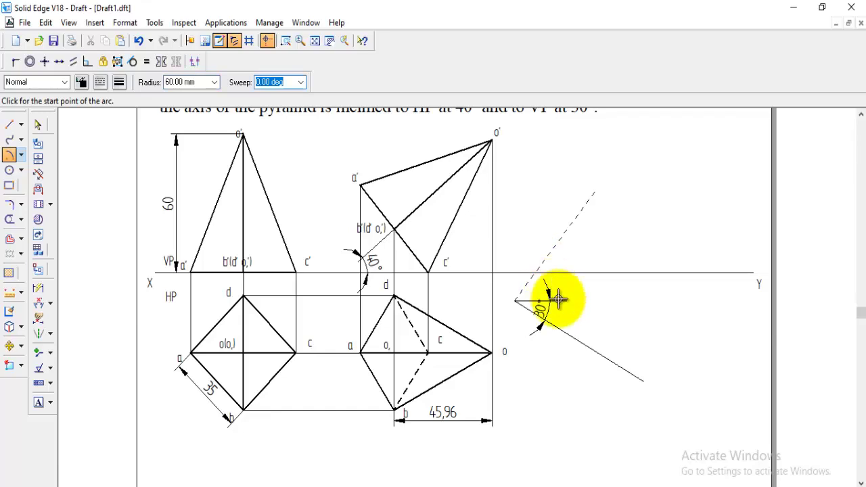
{"action": "left_click", "coordinate": [632, 360]}
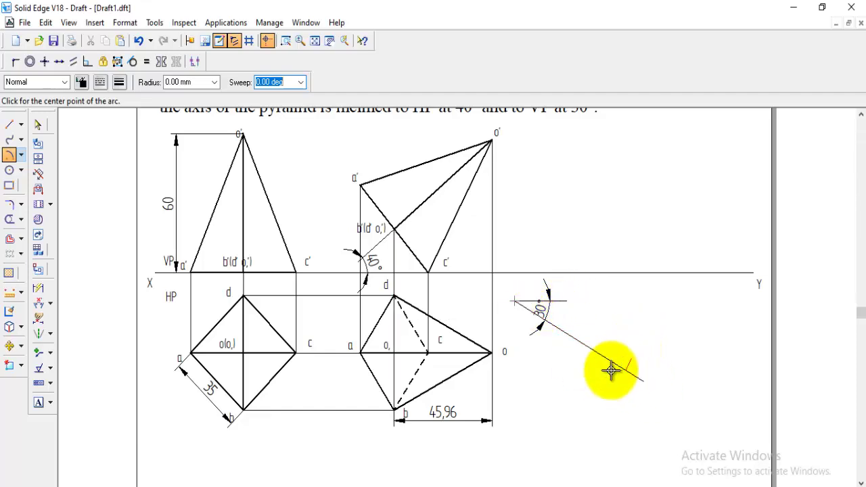
Draw a horizontal locus line in HiddenReference style from the 60 mm arc's intersection back beneath the 30° angle
{"action": "left_click", "coordinate": [9, 125]}
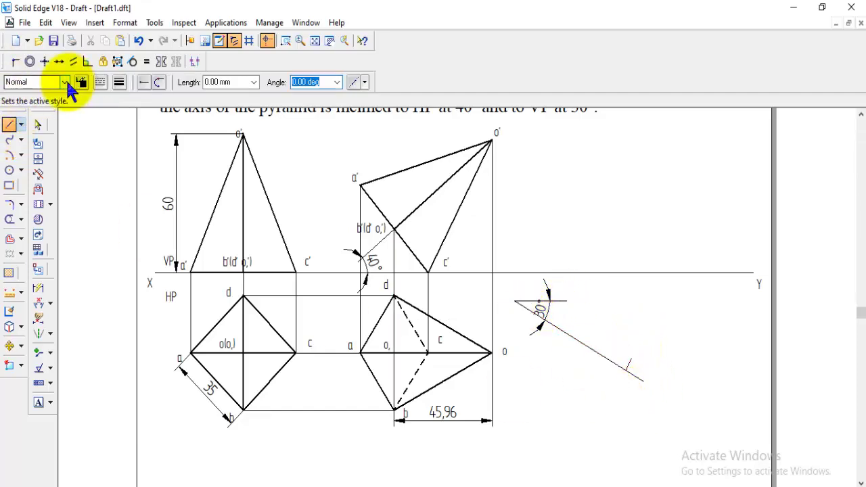
{"action": "left_click", "coordinate": [64, 82]}
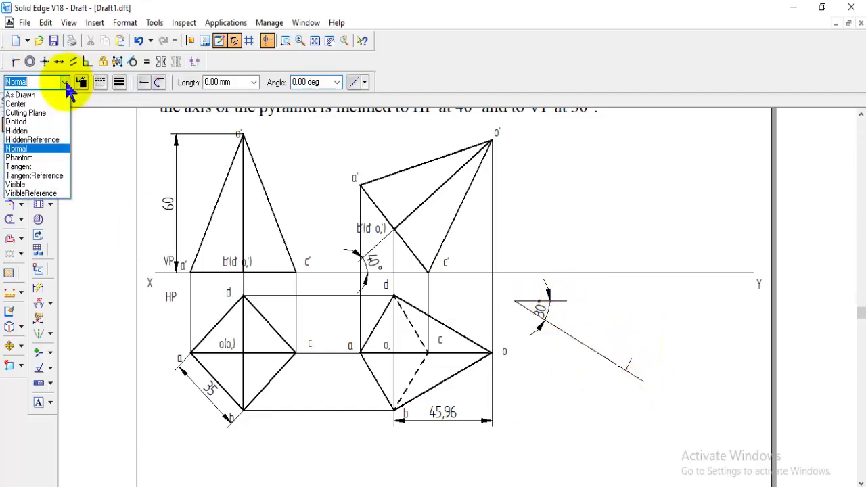
{"action": "left_click", "coordinate": [37, 140]}
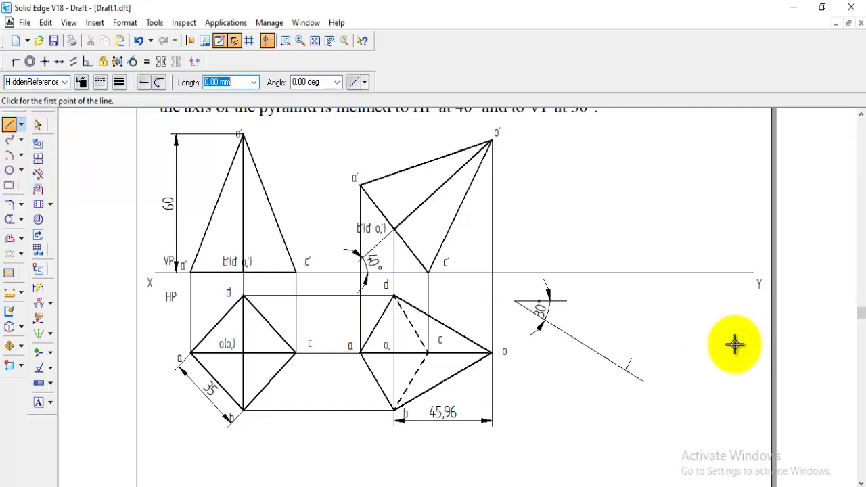
{"action": "left_click", "coordinate": [626, 371]}
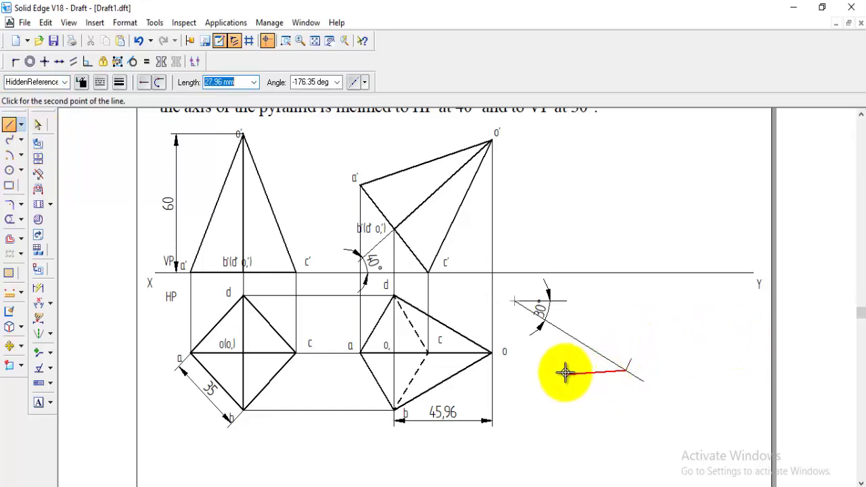
{"action": "left_click", "coordinate": [539, 370]}
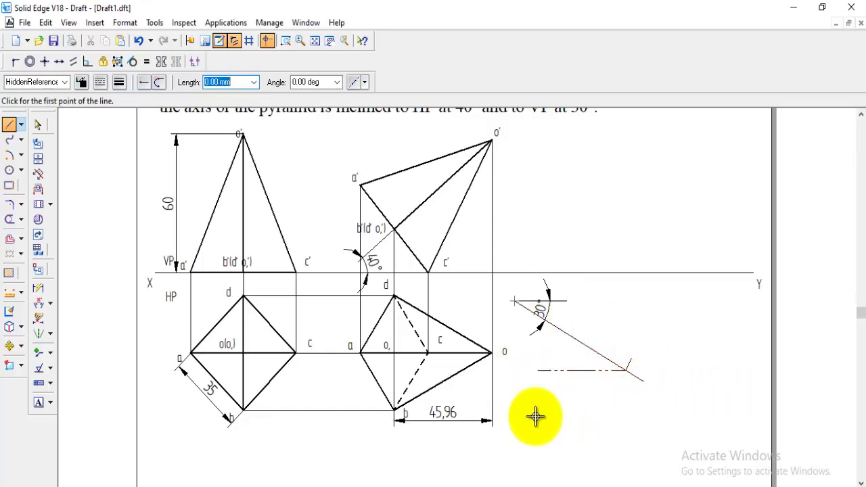
Draw a 45.96 mm radius arc centered on the vertex of the 30° angle, cutting the horizontal locus line
{"action": "left_click", "coordinate": [10, 156]}
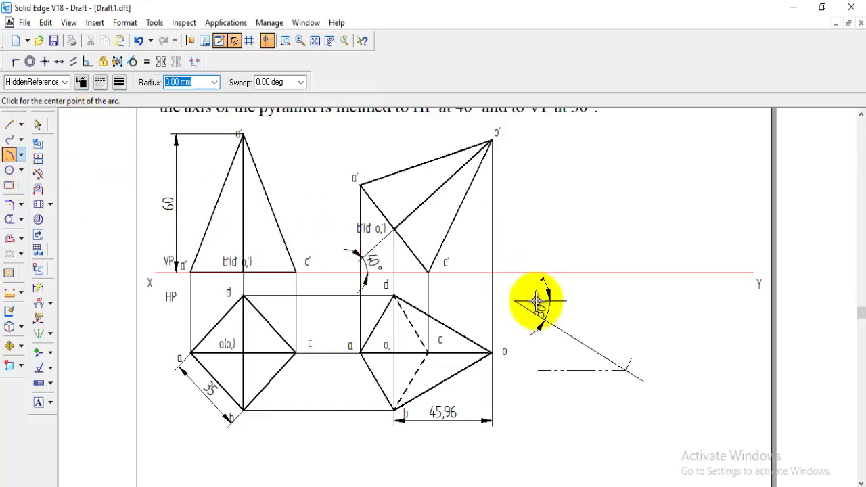
{"action": "left_click", "coordinate": [514, 302]}
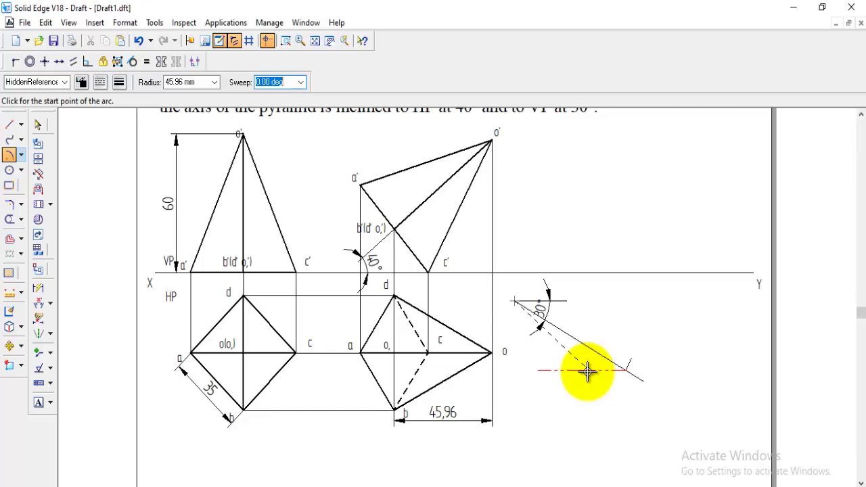
{"action": "left_click", "coordinate": [602, 366]}
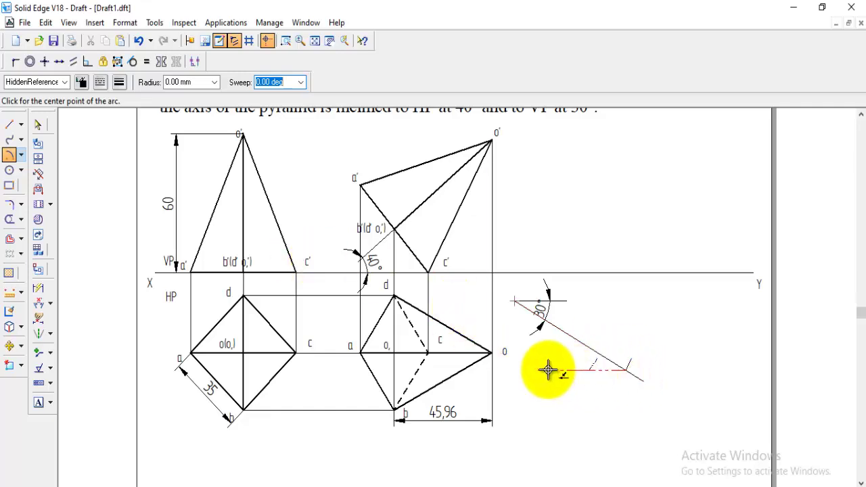
Draw a Normal style line from the vertex through the intersection of the 45.96 mm arc and locus line, extending well beyond it
{"action": "left_click", "coordinate": [9, 126]}
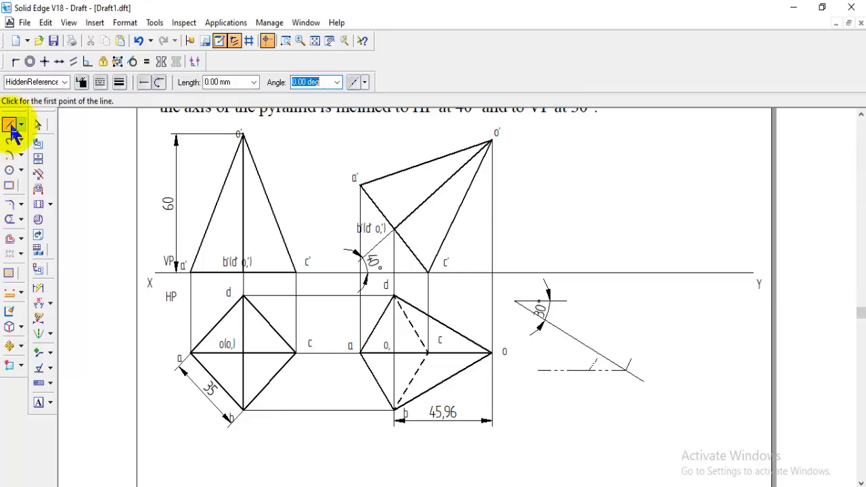
{"action": "left_click", "coordinate": [64, 82]}
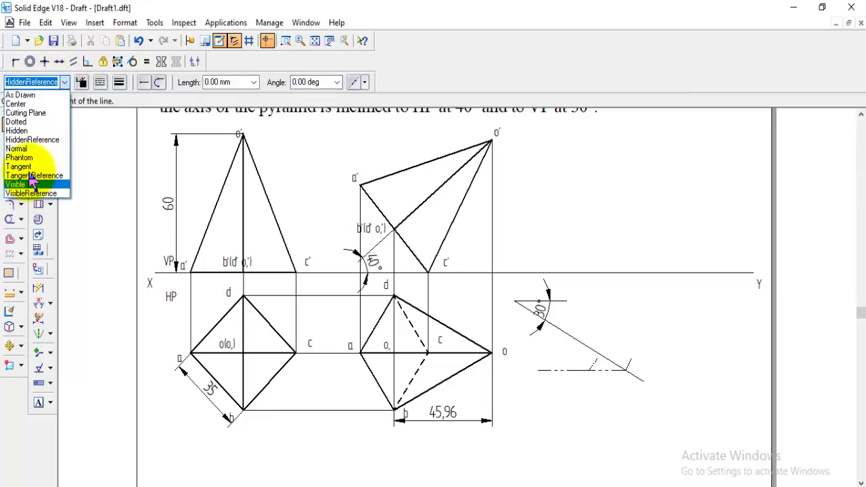
{"action": "left_click", "coordinate": [18, 148]}
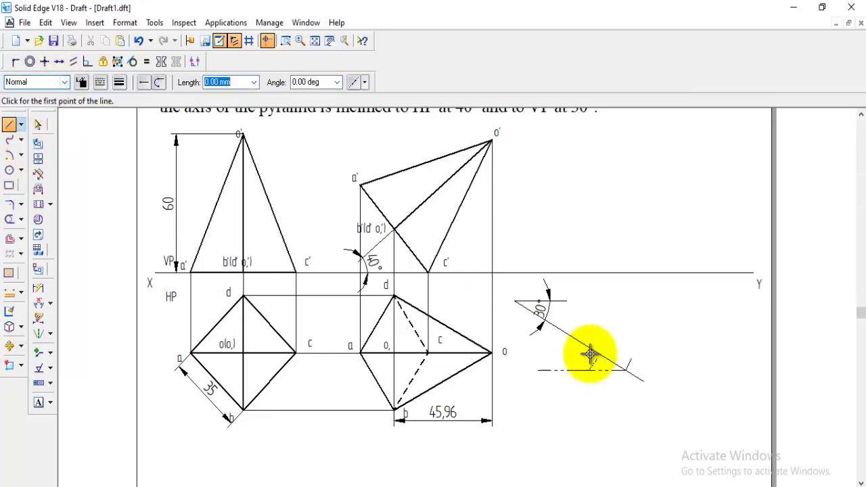
{"action": "left_click", "coordinate": [514, 300]}
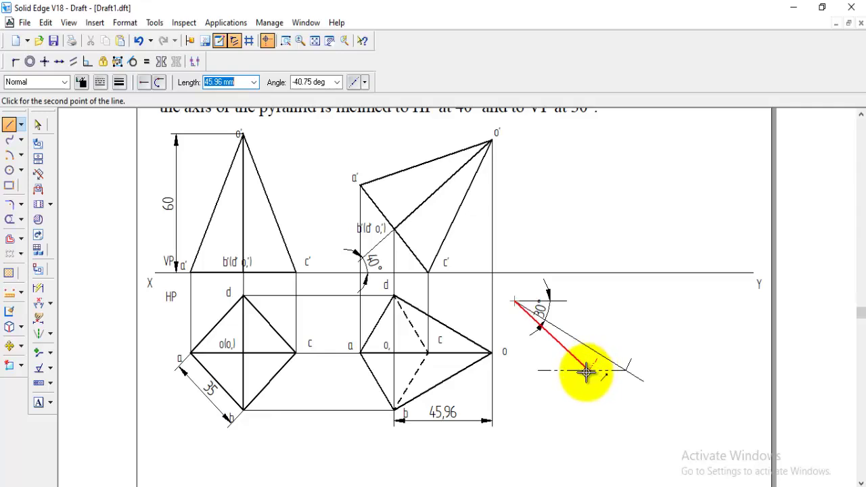
{"action": "left_click", "coordinate": [587, 371]}
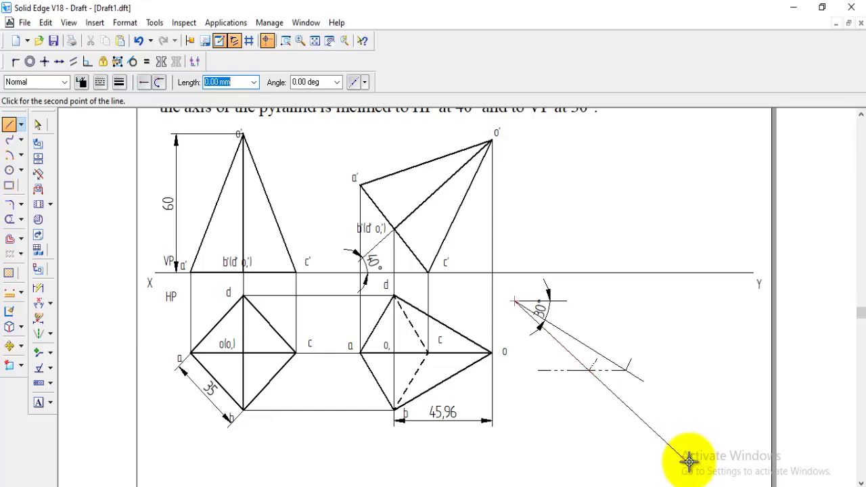
{"action": "right_click", "coordinate": [708, 445]}
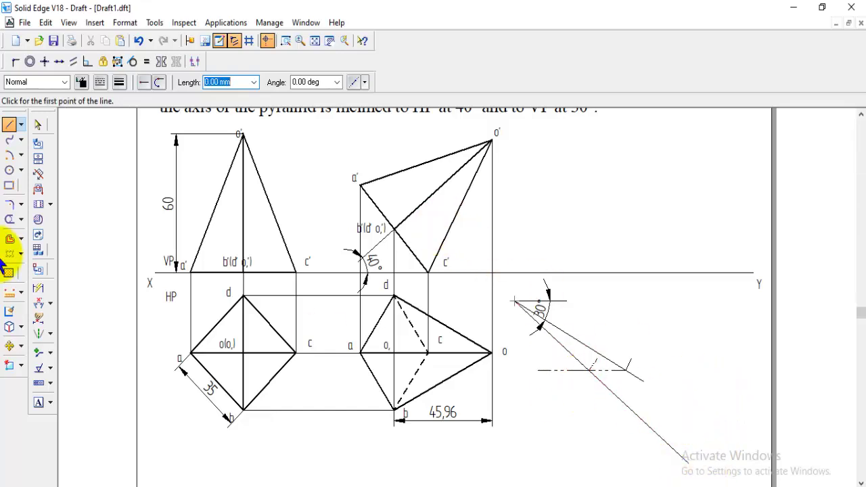
Dimension the angle between the horizontal reference line and the new steeper line, outside the 30° dimension
{"action": "left_click", "coordinate": [38, 304]}
{"action": "left_click", "coordinate": [550, 332]}
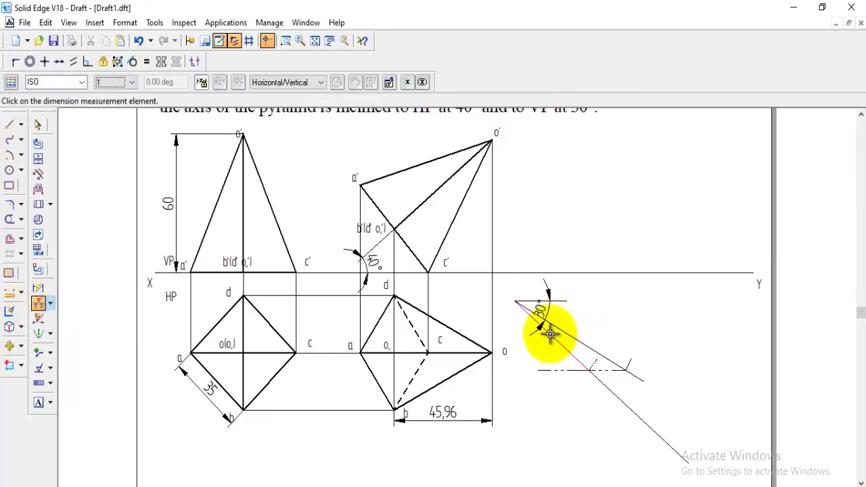
{"action": "right_click", "coordinate": [577, 347]}
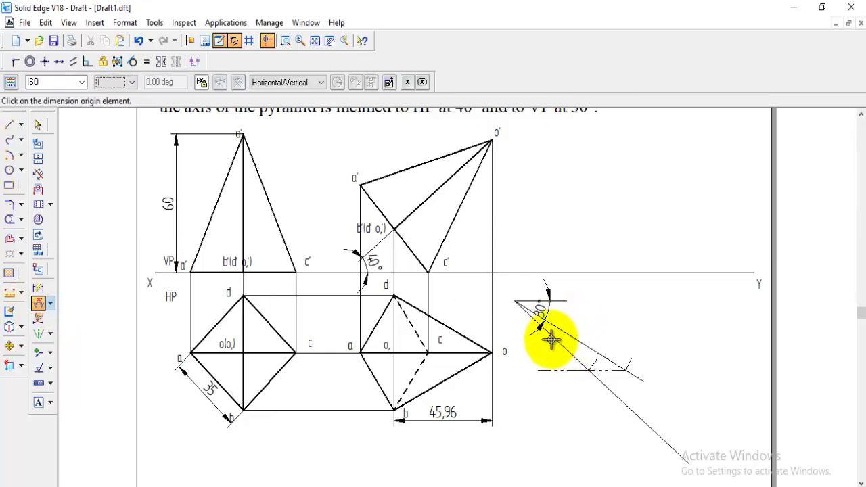
{"action": "left_click", "coordinate": [555, 305]}
{"action": "left_click", "coordinate": [638, 352]}
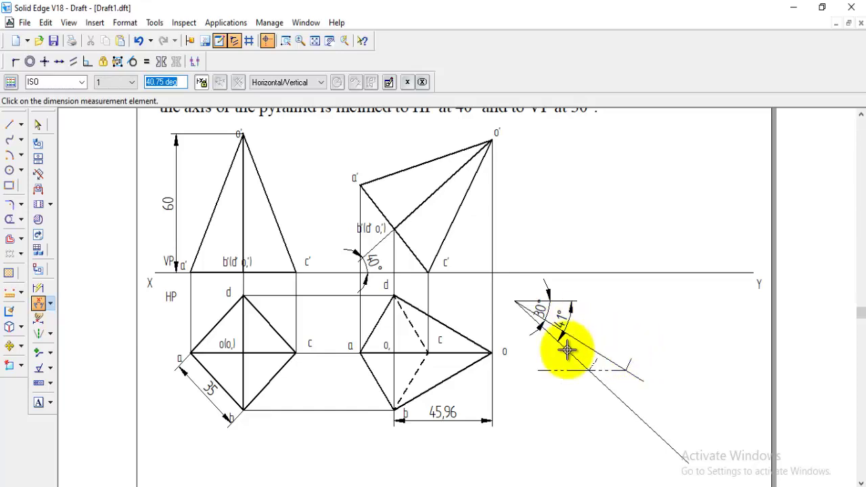
{"action": "left_click", "coordinate": [316, 41]}
{"action": "left_click", "coordinate": [285, 40]}
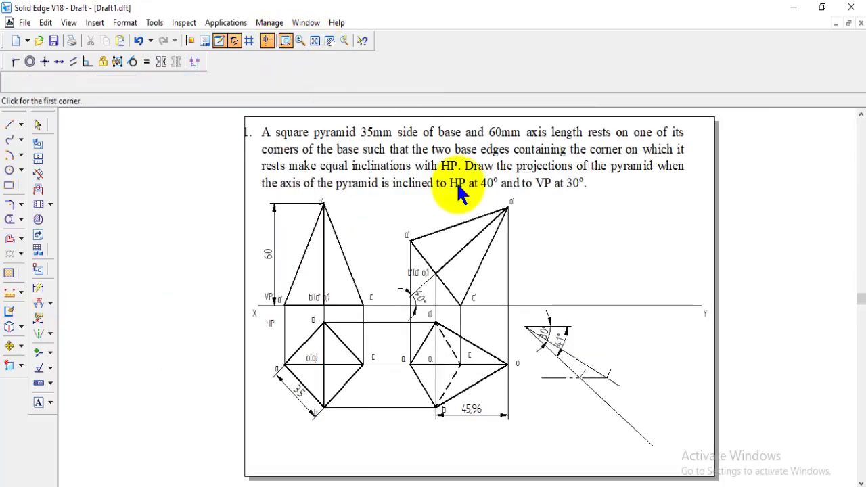
{"action": "scroll", "coordinate": [281, 166], "scroll_direction": "down", "scroll_amount": 1}
{"action": "left_click", "coordinate": [277, 169]}
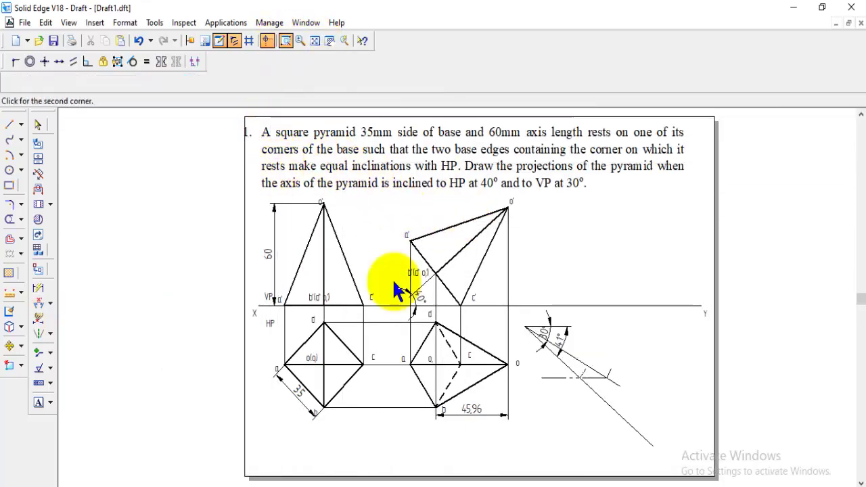
{"action": "left_click", "coordinate": [720, 464]}
{"action": "right_click", "coordinate": [672, 397]}
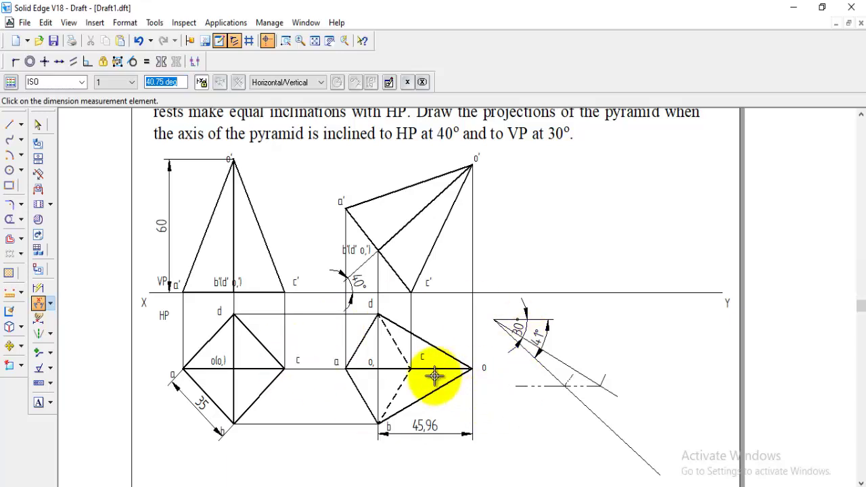
{"action": "left_click", "coordinate": [10, 346]}
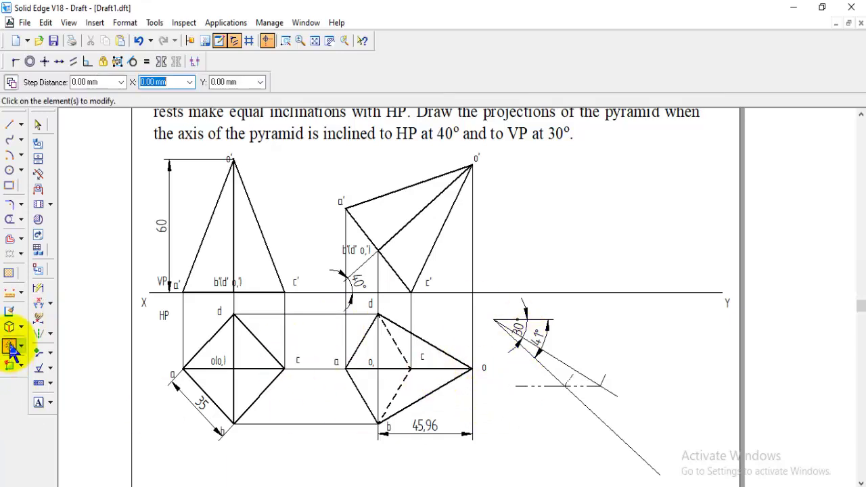
{"action": "left_click", "coordinate": [431, 340]}
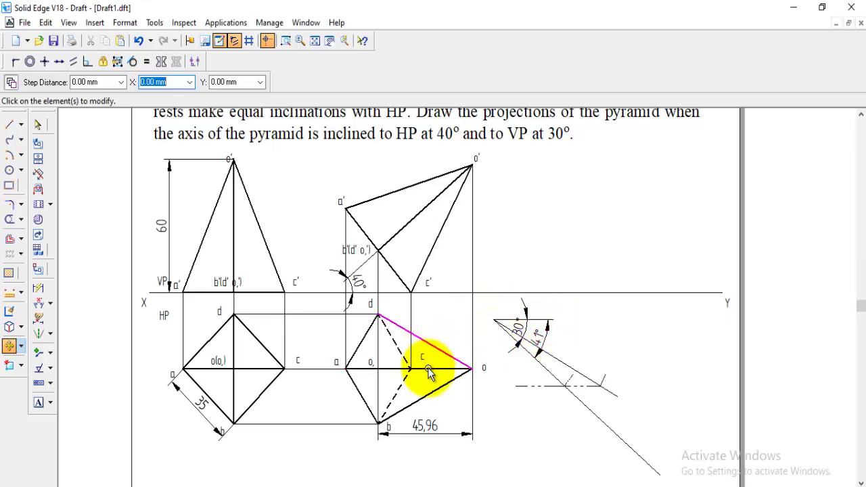
{"action": "left_click", "coordinate": [395, 344]}
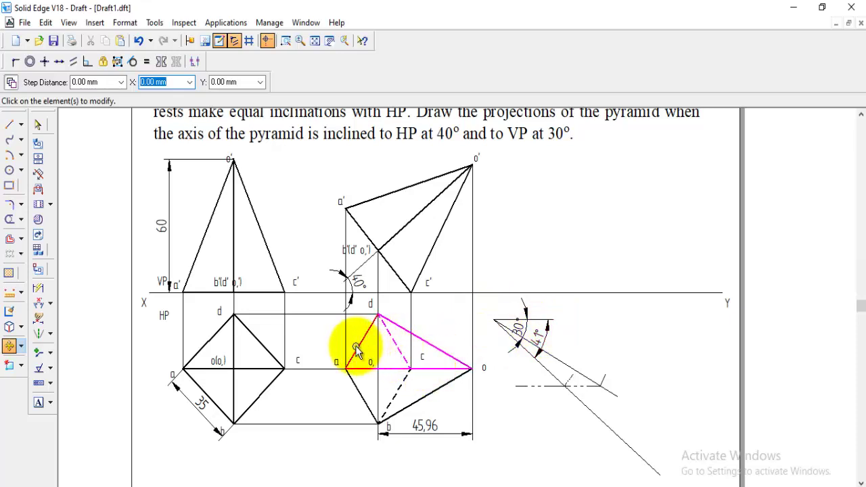
{"action": "left_click", "coordinate": [356, 346]}
{"action": "left_click", "coordinate": [357, 397]}
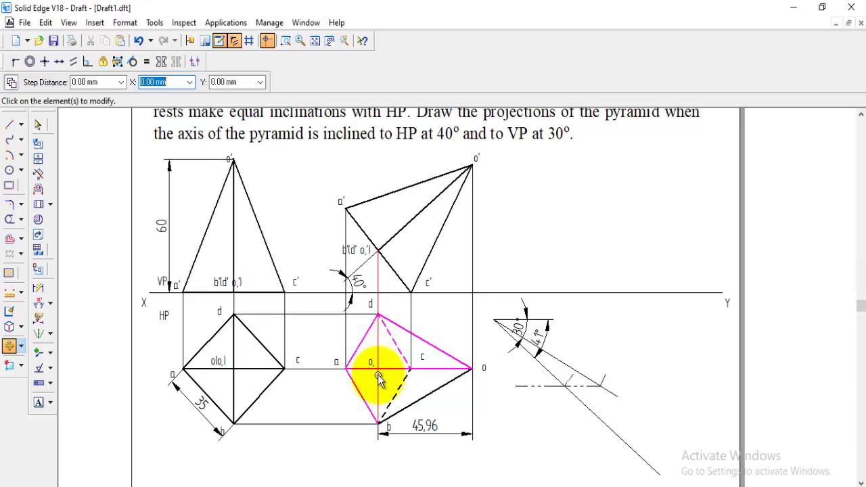
{"action": "left_click", "coordinate": [377, 378]}
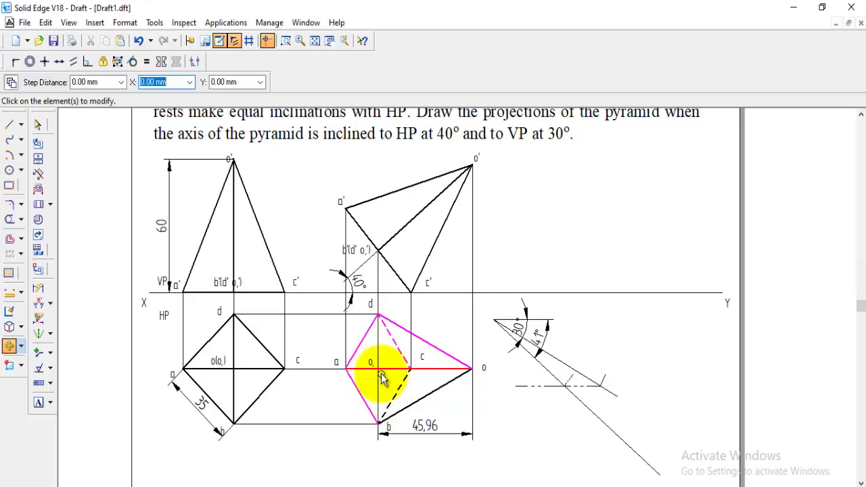
{"action": "left_click", "coordinate": [381, 383], "text": "shift"}
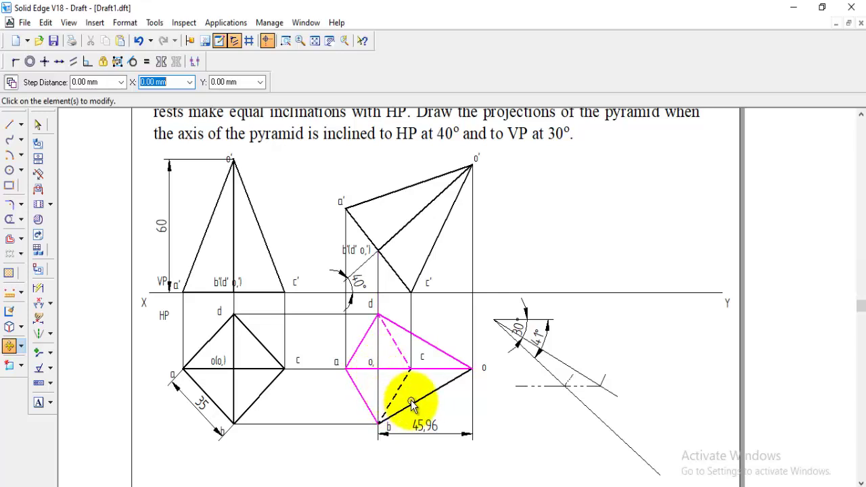
{"action": "key", "text": "Escape"}
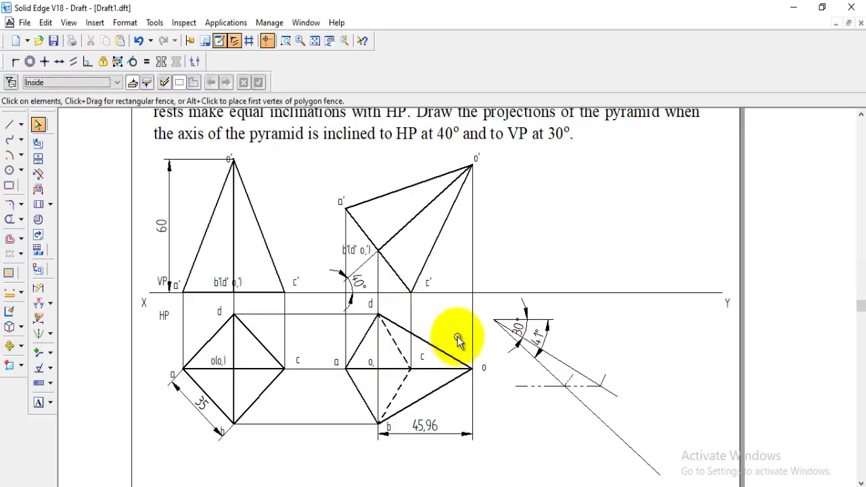
Split the vertical line through b and d in the second top view at point d
{"action": "left_click", "coordinate": [21, 219]}
{"action": "left_click", "coordinate": [54, 269]}
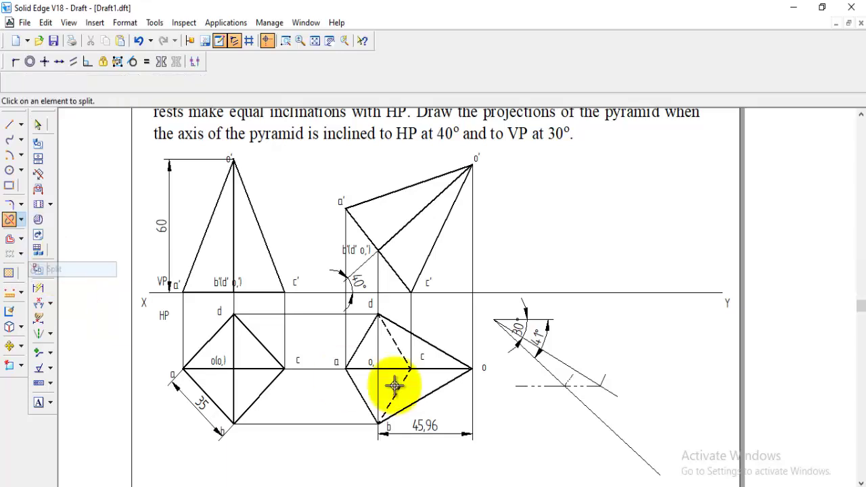
{"action": "left_click", "coordinate": [378, 314]}
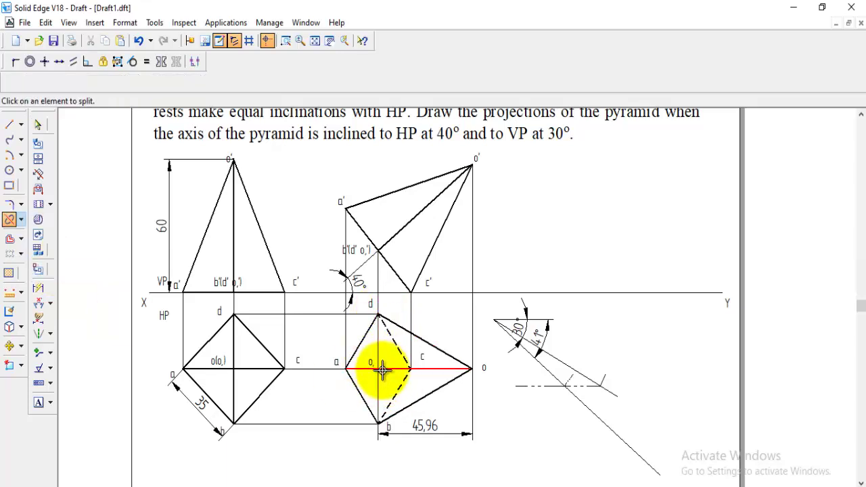
{"action": "left_click", "coordinate": [379, 371]}
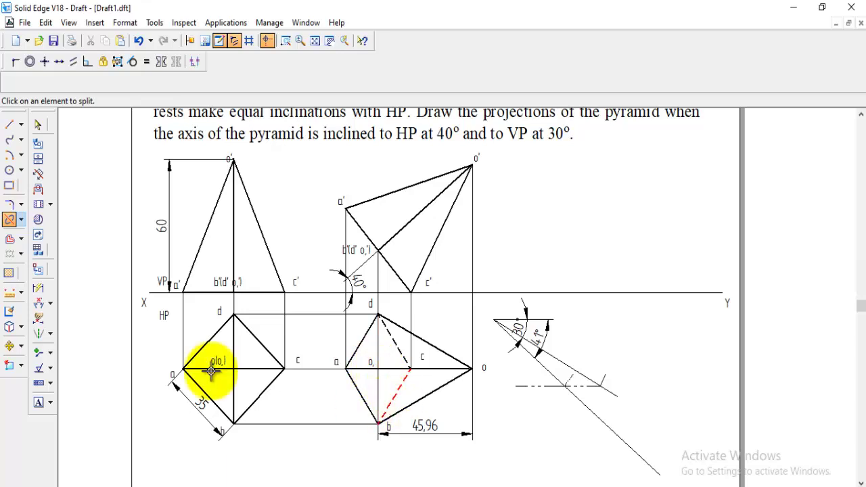
Copy the second top view's edges, axis and b-d line, placing the copy's apex o on the steeper 41° line
{"action": "left_click", "coordinate": [11, 347]}
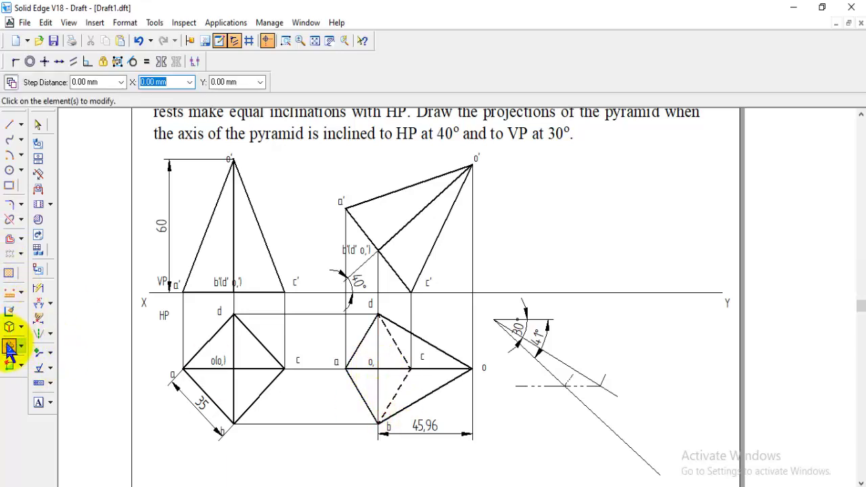
{"action": "left_click", "coordinate": [433, 343]}
{"action": "left_click", "coordinate": [395, 342], "text": "shift"}
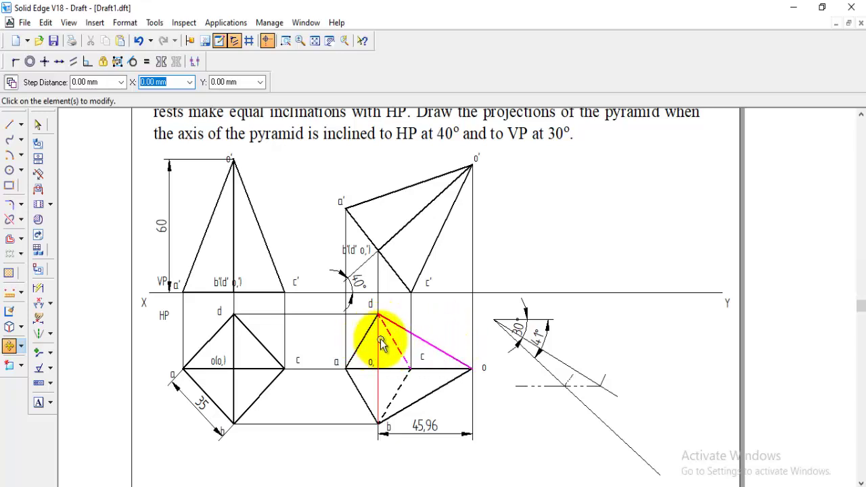
{"action": "left_click", "coordinate": [379, 339], "text": "shift"}
{"action": "left_click", "coordinate": [361, 345], "text": "ctrl"}
{"action": "left_click", "coordinate": [351, 377], "text": "ctrl"}
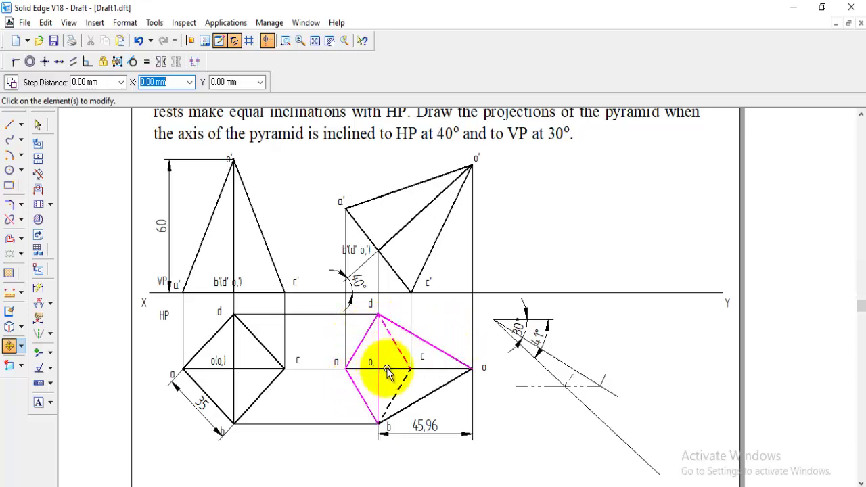
{"action": "left_click", "coordinate": [368, 368], "text": "ctrl"}
{"action": "left_click", "coordinate": [420, 402], "text": "ctrl"}
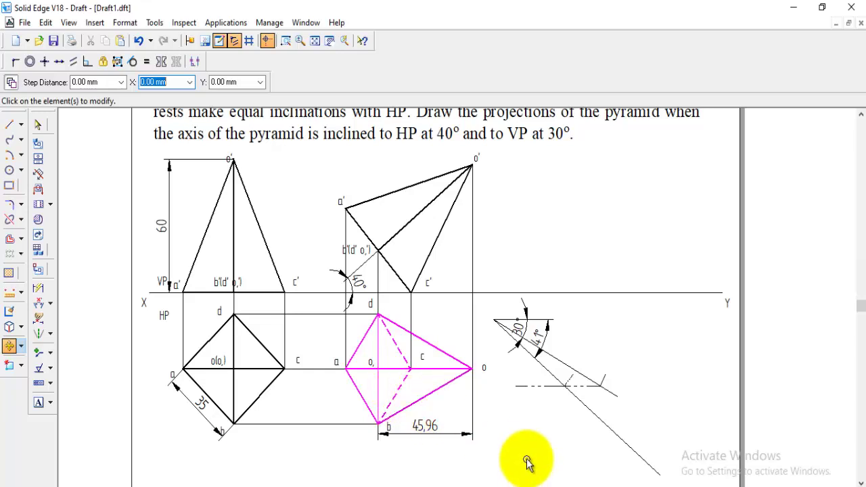
{"action": "right_click", "coordinate": [467, 406]}
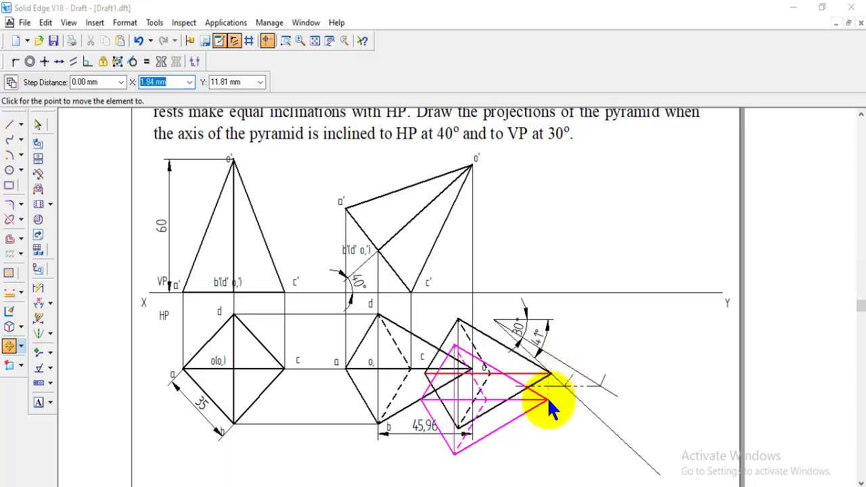
{"action": "left_click", "coordinate": [558, 443]}
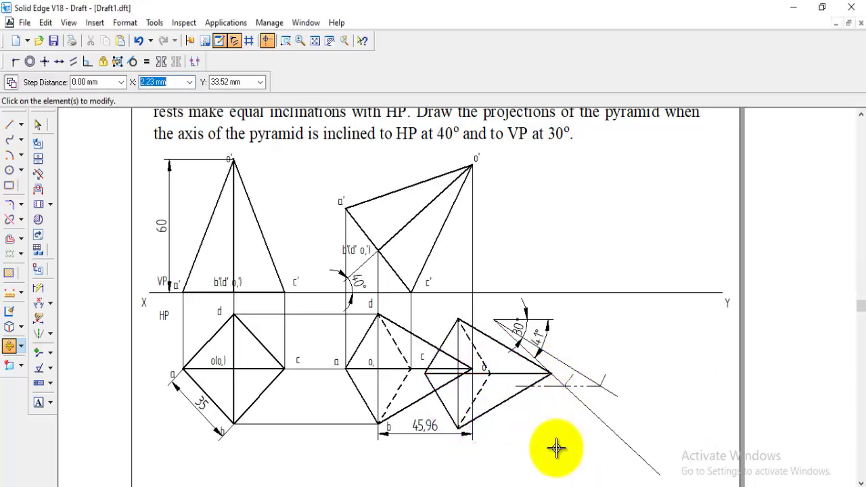
Rotate the copied top view about its apex so its axis lies along the 41° line, with the base pointing down and away
{"action": "left_click", "coordinate": [21, 346]}
{"action": "left_click", "coordinate": [60, 364]}
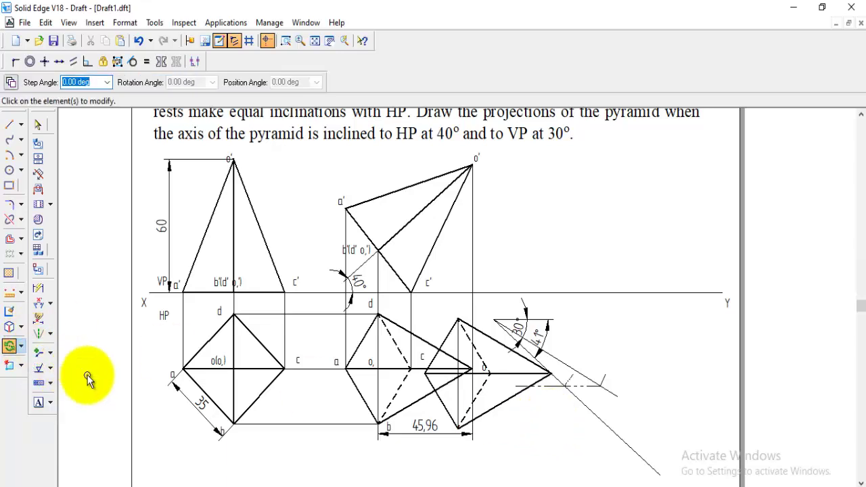
{"action": "left_click", "coordinate": [447, 337], "text": "shift"}
{"action": "left_click", "coordinate": [480, 332], "text": "shift"}
{"action": "left_click", "coordinate": [483, 360], "text": "shift"}
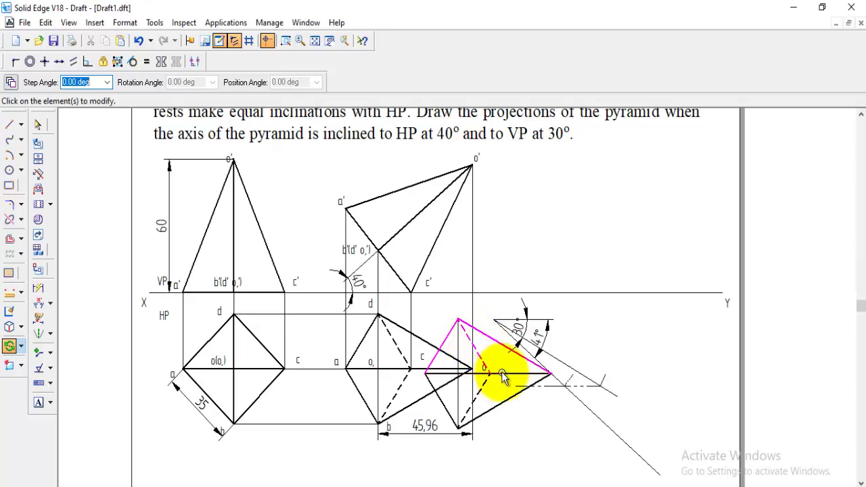
{"action": "left_click", "coordinate": [459, 394], "text": "shift"}
{"action": "left_click", "coordinate": [442, 403], "text": "shift"}
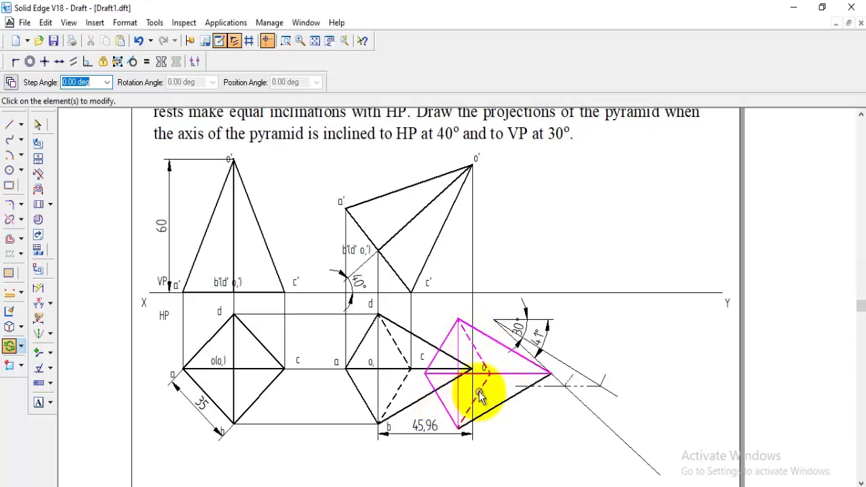
{"action": "left_click", "coordinate": [479, 394], "text": "shift"}
{"action": "left_click", "coordinate": [501, 405], "text": "shift"}
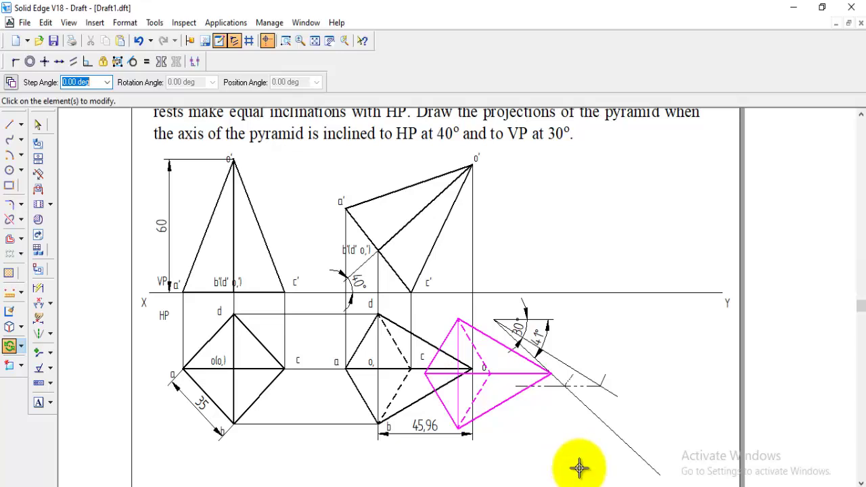
{"action": "left_click", "coordinate": [553, 374]}
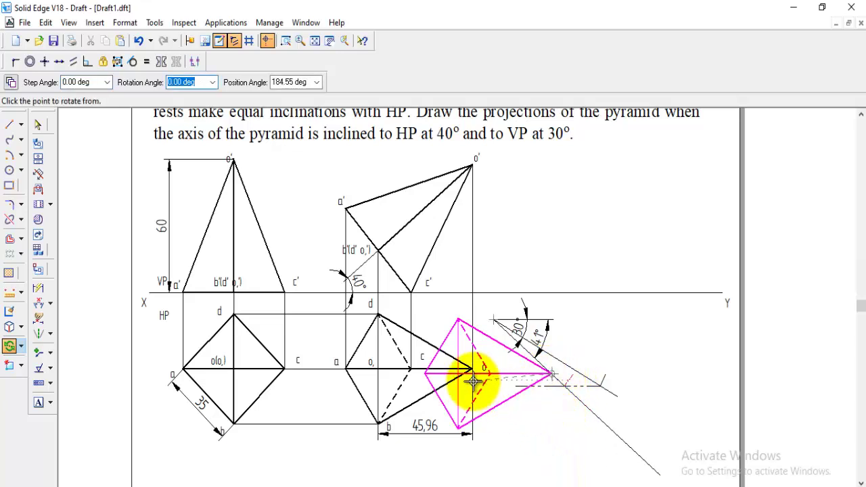
{"action": "left_click", "coordinate": [425, 372]}
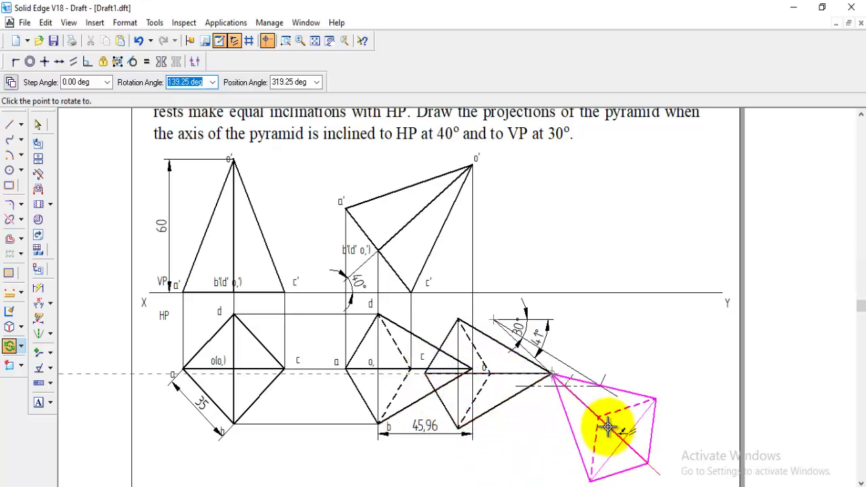
{"action": "left_click", "coordinate": [609, 425]}
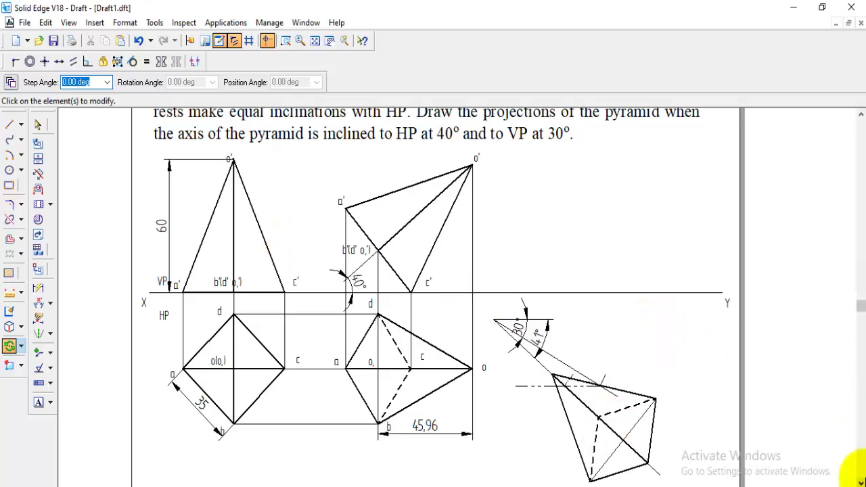
Copy the label o from the second top view to the apex of the rotated top view
{"action": "left_click", "coordinate": [860, 480]}
{"action": "left_click", "coordinate": [861, 480]}
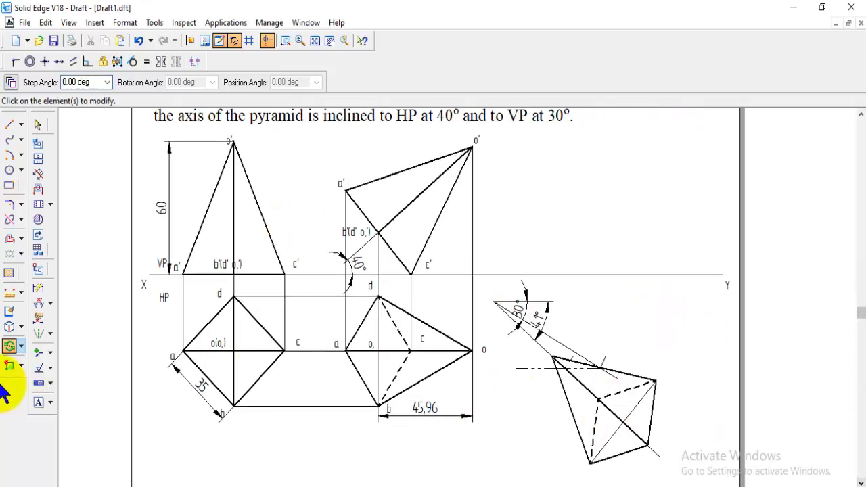
{"action": "left_click", "coordinate": [21, 346]}
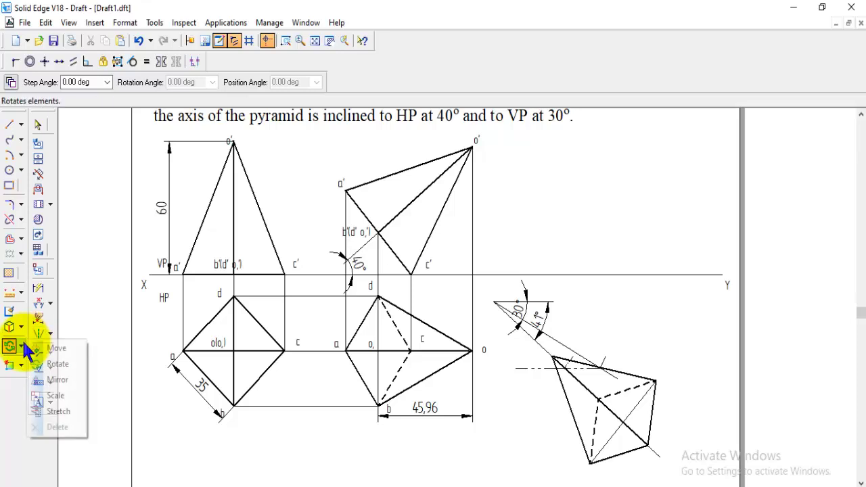
{"action": "left_click", "coordinate": [66, 350]}
{"action": "left_click", "coordinate": [486, 353]}
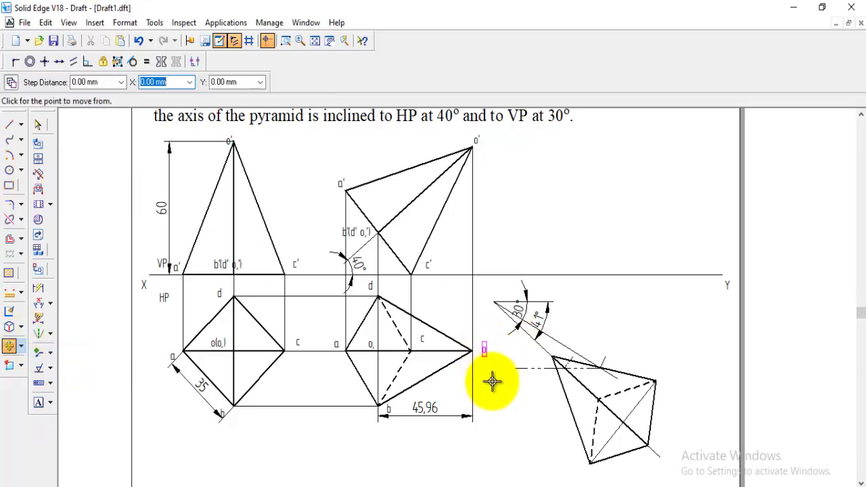
{"action": "left_click", "coordinate": [479, 381]}
{"action": "left_click", "coordinate": [532, 391]}
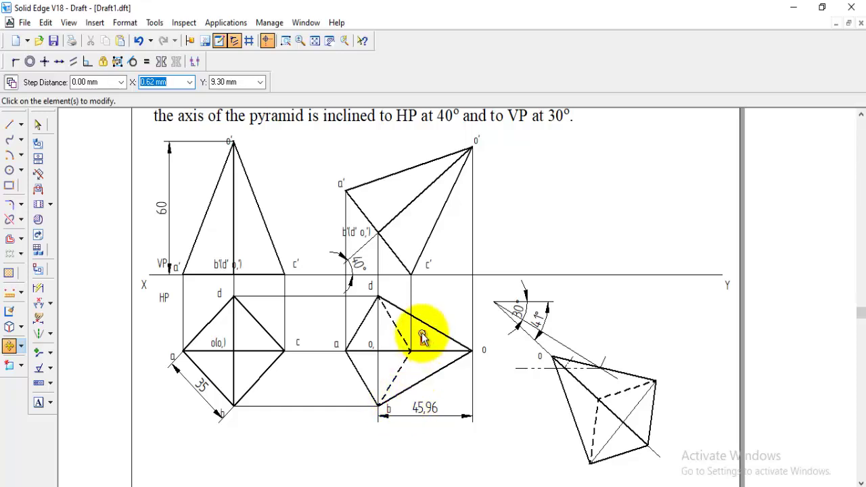
Copy labels c and b from the second top view to the matching base corners of the rotated top view
{"action": "left_click", "coordinate": [423, 338]}
{"action": "left_click", "coordinate": [479, 388]}
{"action": "left_click", "coordinate": [587, 415]}
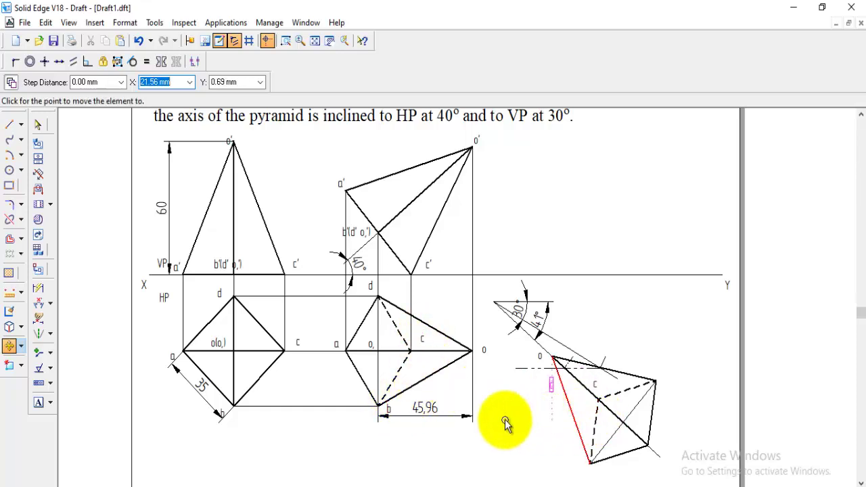
{"action": "left_click", "coordinate": [394, 408]}
{"action": "left_click", "coordinate": [461, 416]}
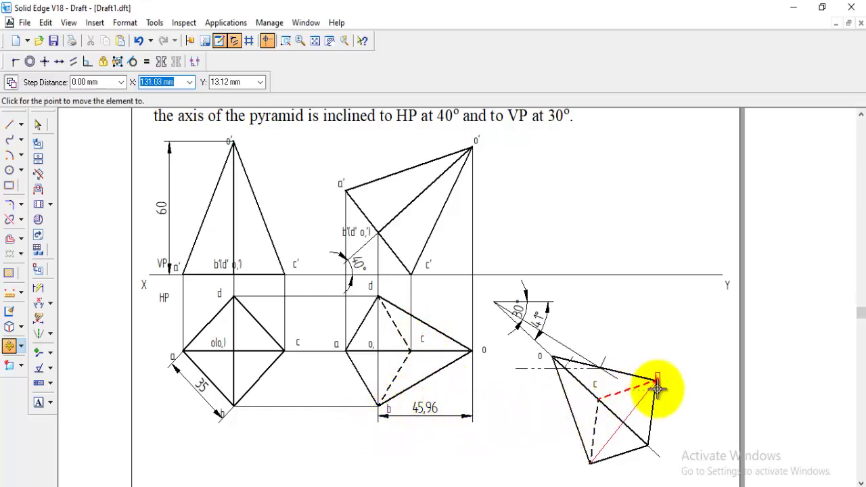
{"action": "left_click", "coordinate": [687, 402]}
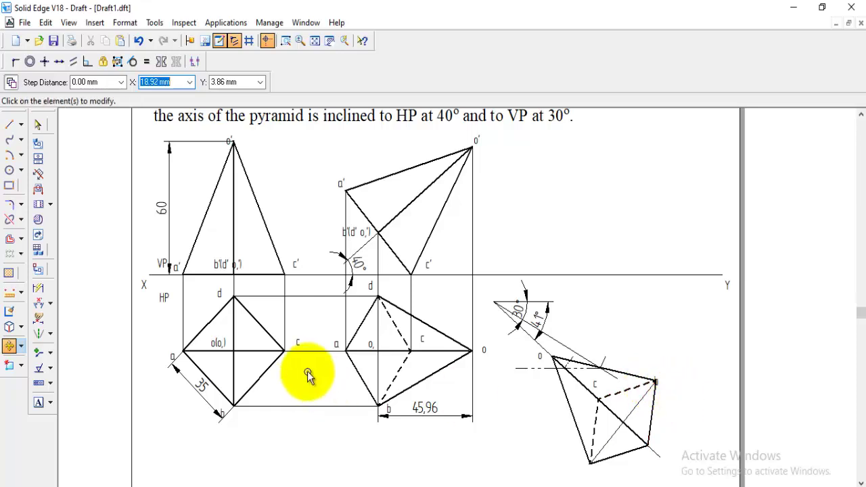
Copy labels a and d from the second top view to the matching base corners of the rotated top view
{"action": "left_click", "coordinate": [336, 344]}
{"action": "left_click", "coordinate": [377, 357]}
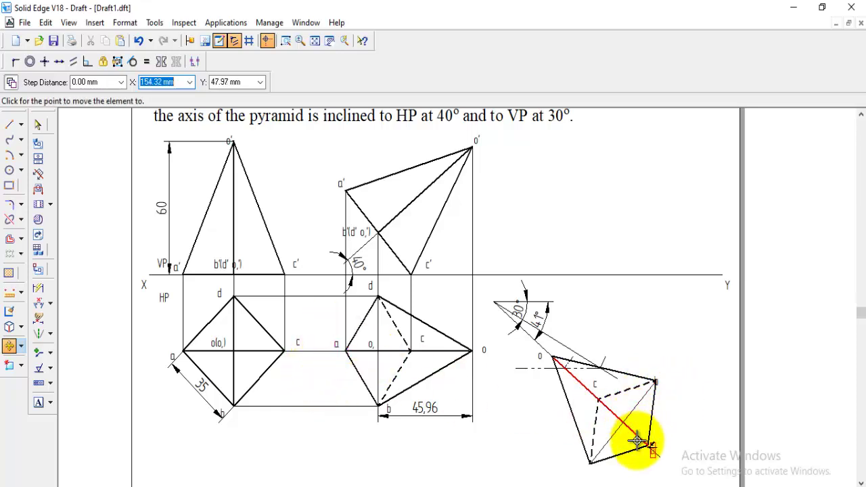
{"action": "left_click", "coordinate": [633, 443]}
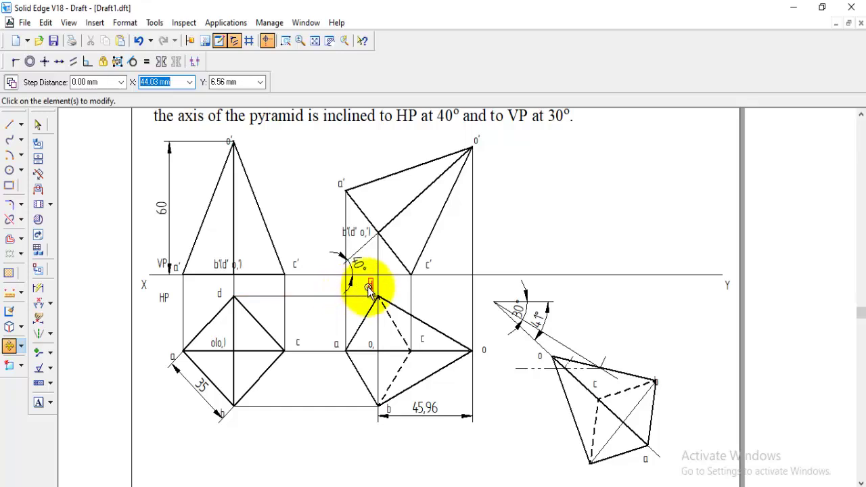
{"action": "left_click", "coordinate": [349, 268]}
{"action": "left_click", "coordinate": [350, 268]}
{"action": "left_click", "coordinate": [577, 464]}
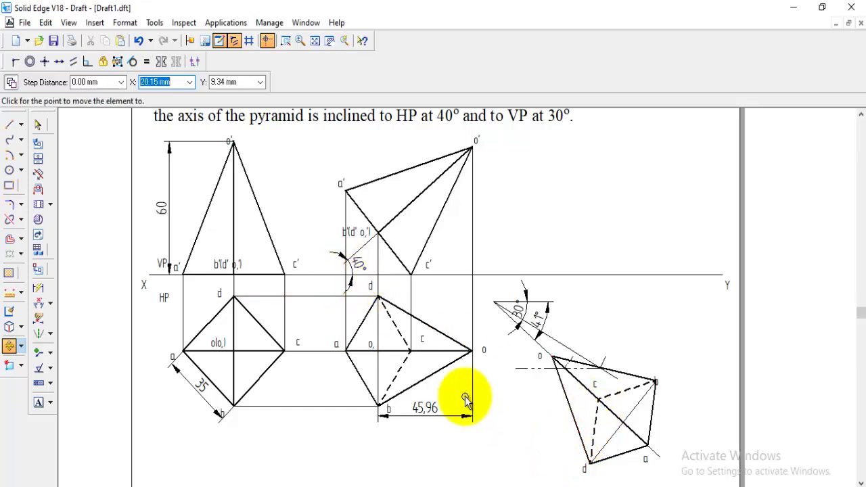
Copy the base-centre label "o," from the second top view to the axis and b-d line intersection in the rotated top view
{"action": "left_click", "coordinate": [371, 344]}
{"action": "left_click", "coordinate": [371, 369]}
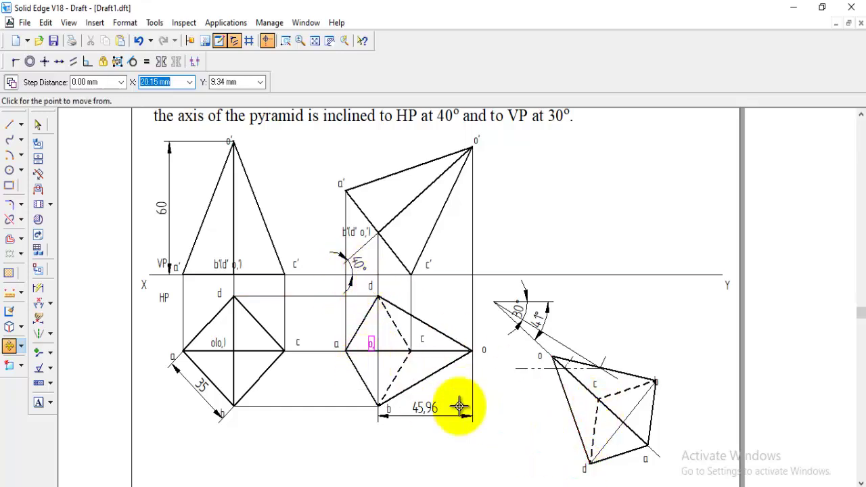
{"action": "left_click", "coordinate": [626, 464]}
{"action": "left_click", "coordinate": [664, 443]}
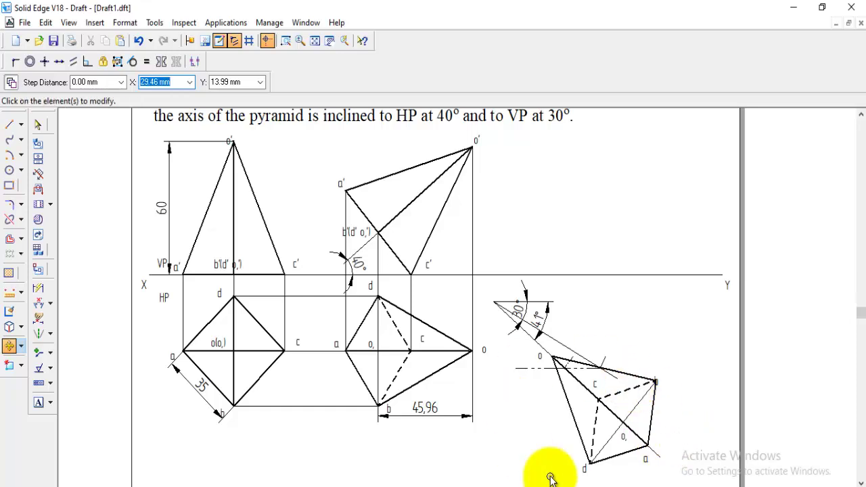
Draw a Normal style vertical projector, about 95.30 mm long, from apex o of the rotated top view up level with o'
{"action": "left_click", "coordinate": [12, 126]}
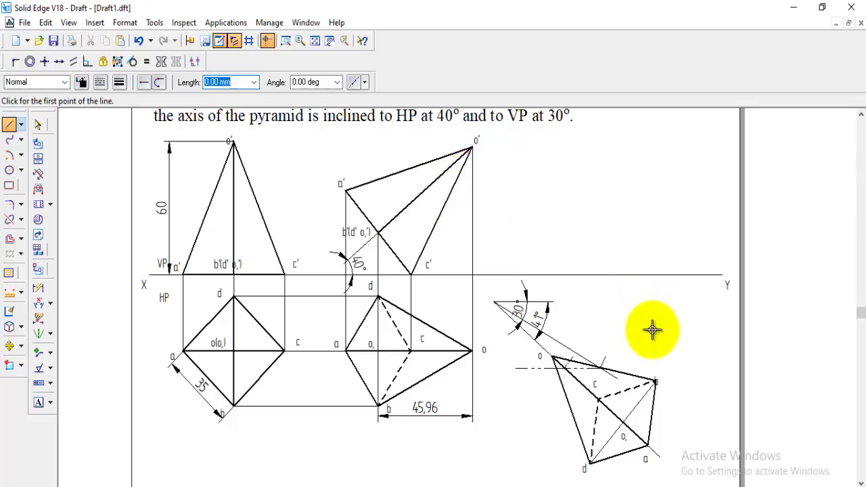
{"action": "left_click", "coordinate": [555, 358]}
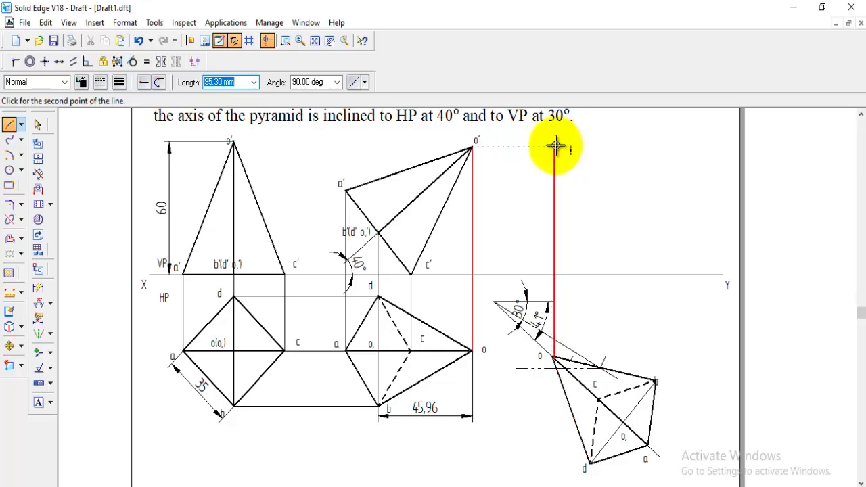
{"action": "left_click", "coordinate": [554, 146]}
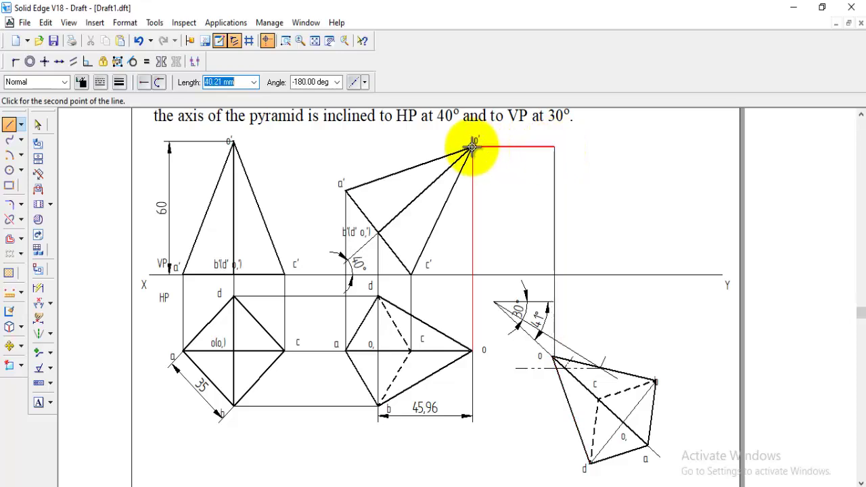